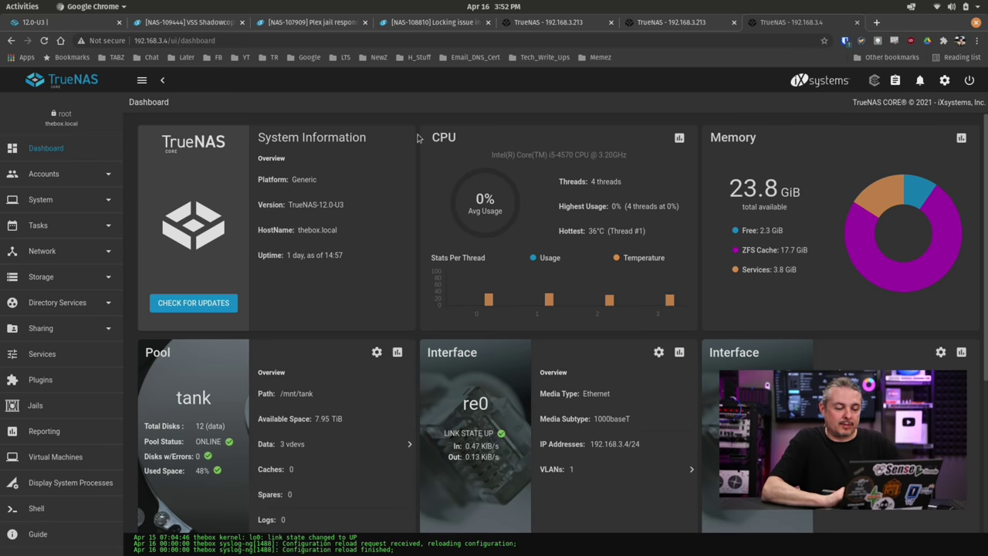
# - Highlight the CPU model and platform on the thebox.local dashboard, and switch to the 192.168.3.213 system's dashboard for comparison
pyautogui.moveTo(498, 155); pyautogui.dragTo(616, 162)
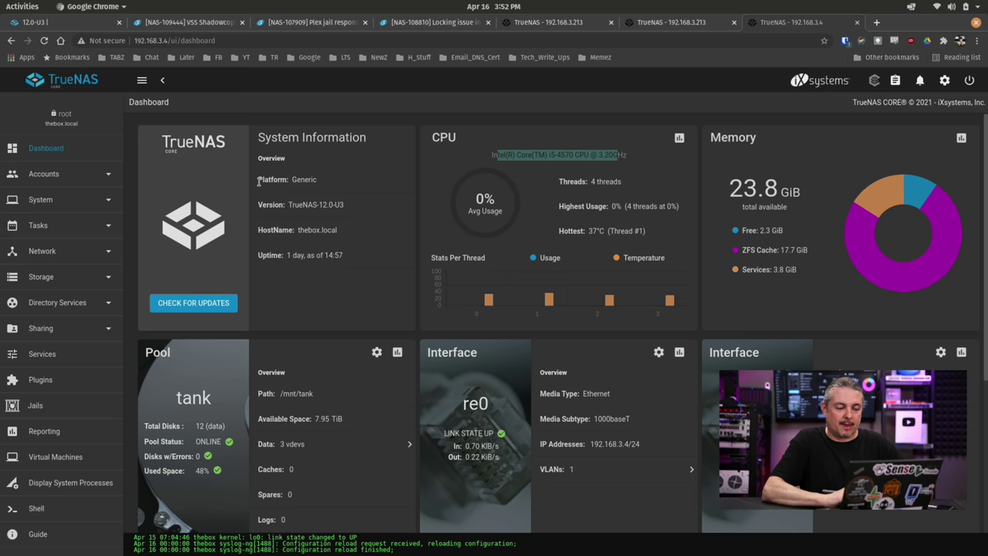
pyautogui.moveTo(257, 179); pyautogui.dragTo(332, 181)
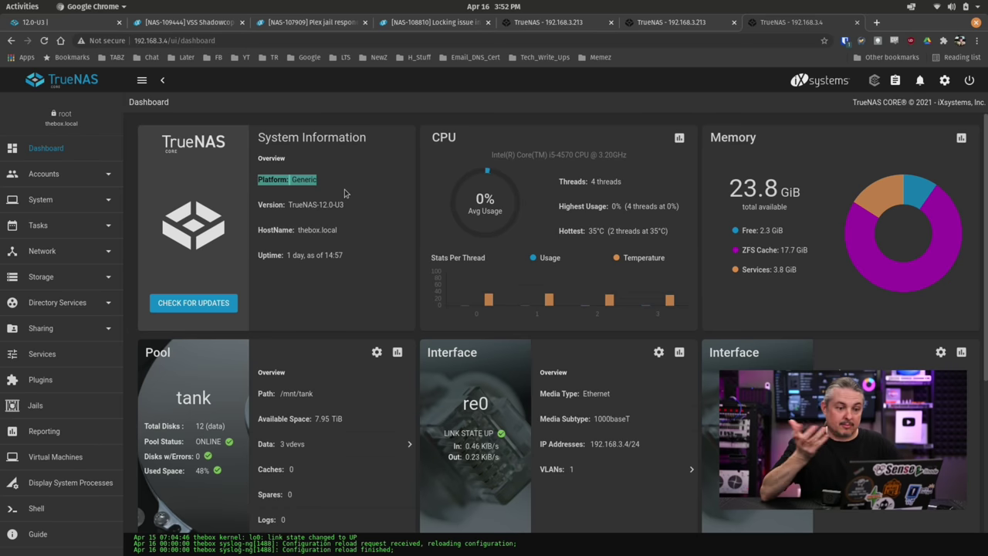
pyautogui.click(704, 27)
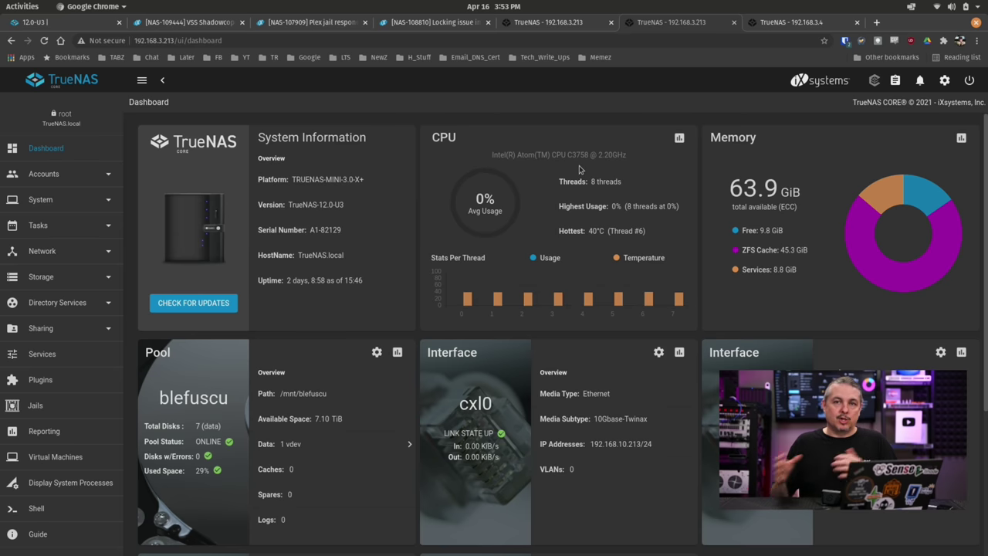
# - View the boot environments of the 192.168.3.213 system and open the available actions for 12.0-U1
pyautogui.click(566, 24)
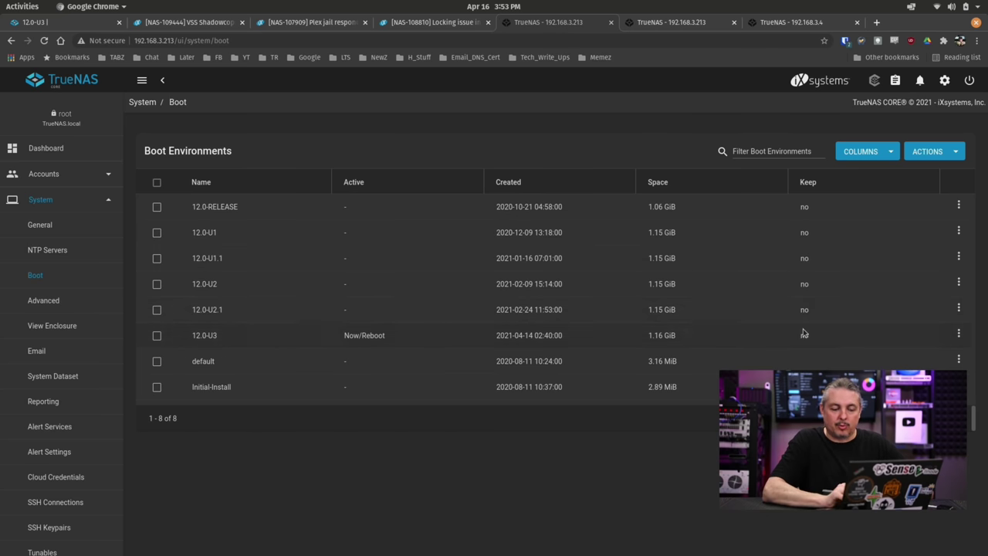
pyautogui.click(959, 232)
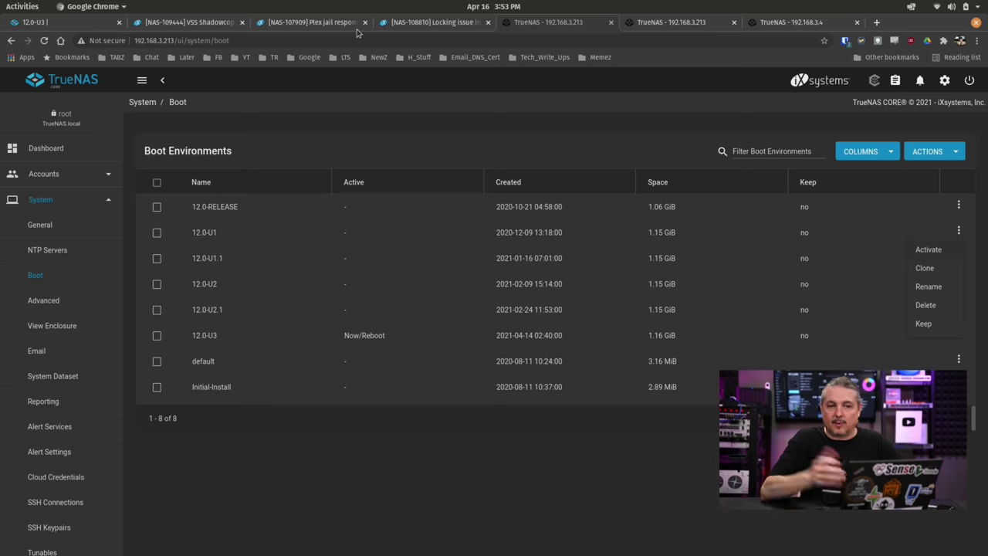
# - Switch to the TrueNAS 12.0-U3 release notes and skim the new features, improvements and bug fixes
pyautogui.click(34, 26)
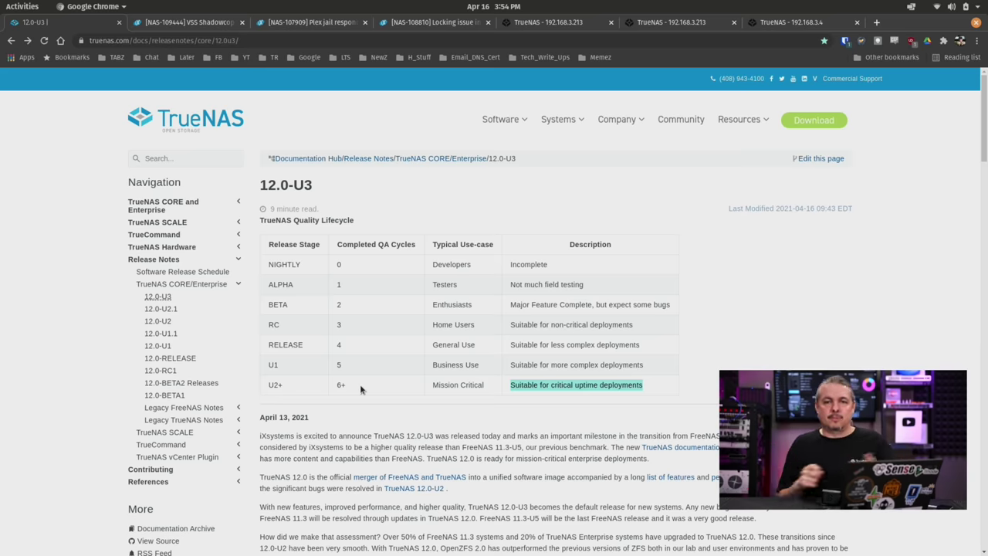
pyautogui.scroll(-15, 360, 383)
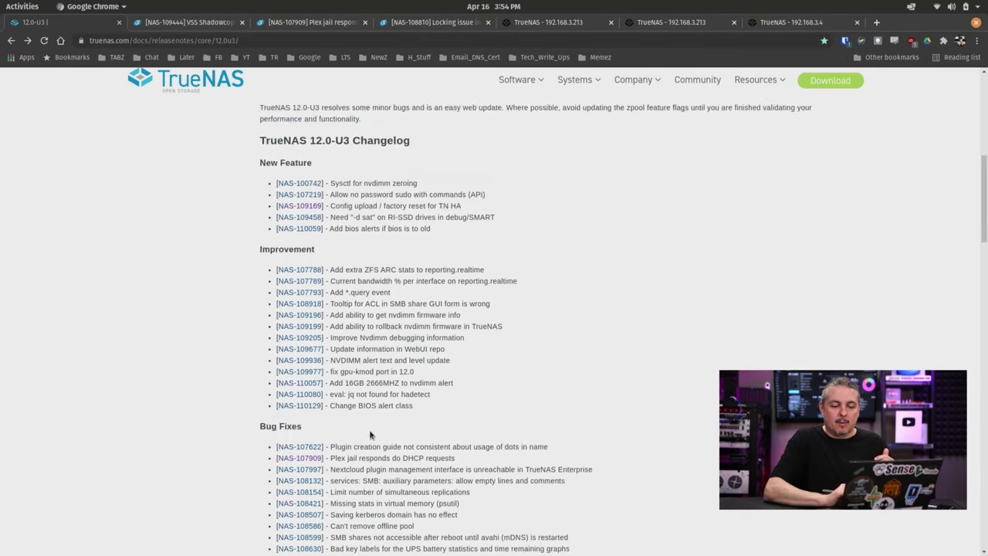
pyautogui.scroll(-15, 613, 345)
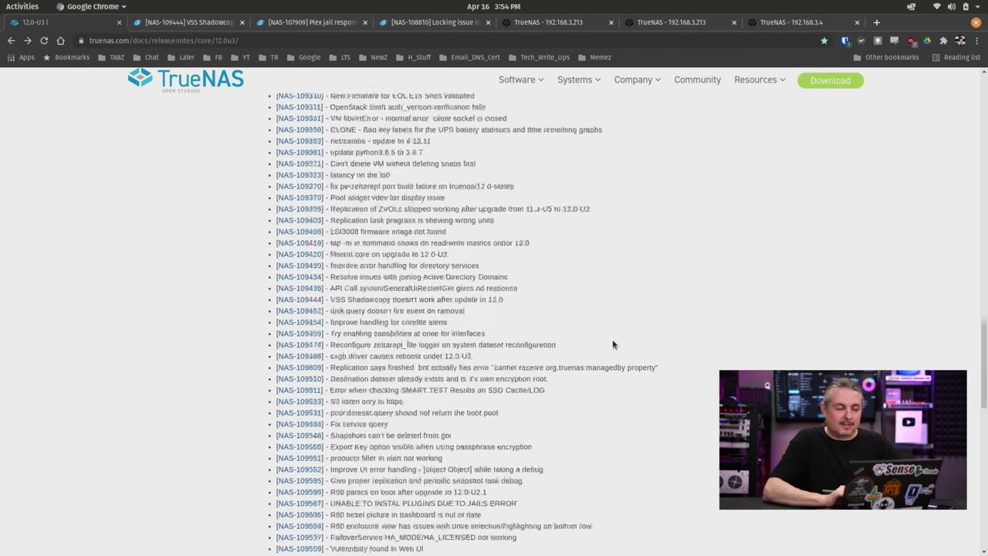
pyautogui.scroll(10, 613, 344)
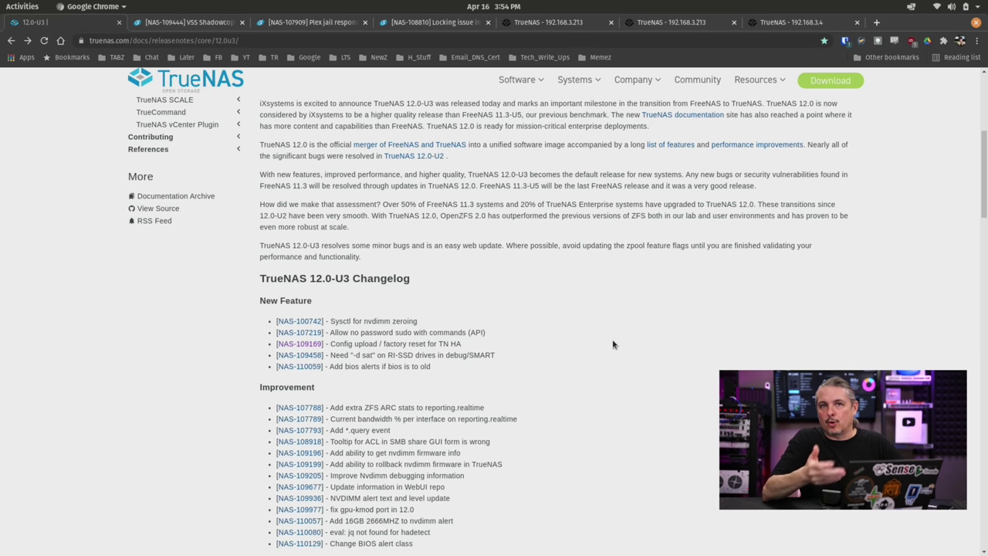
# - Review the Jira issues NAS-109444, NAS-107909 and NAS-108810, highlighting the e1000 mention in the LAGG driver issue title
pyautogui.click(170, 22)
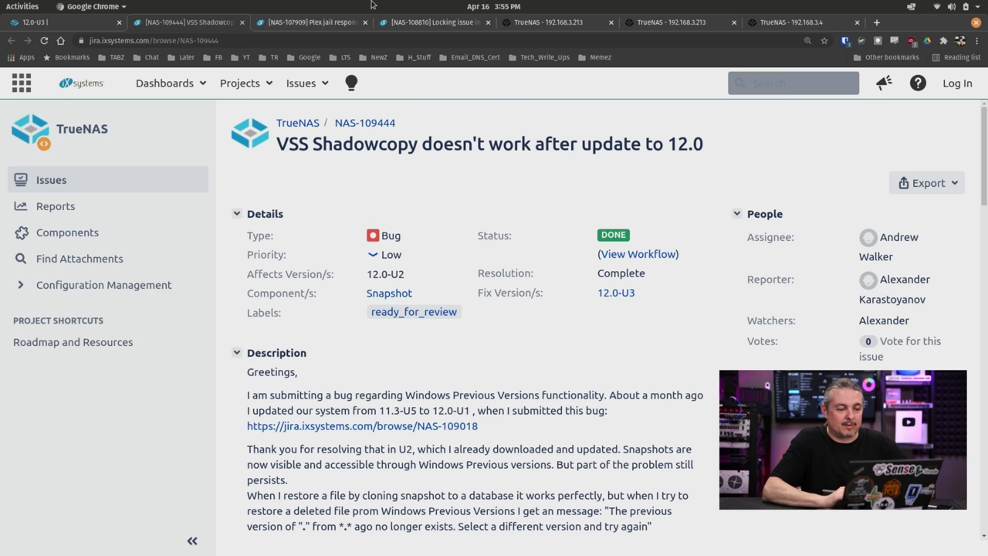
pyautogui.hotkey('ctrl', 'Tab')
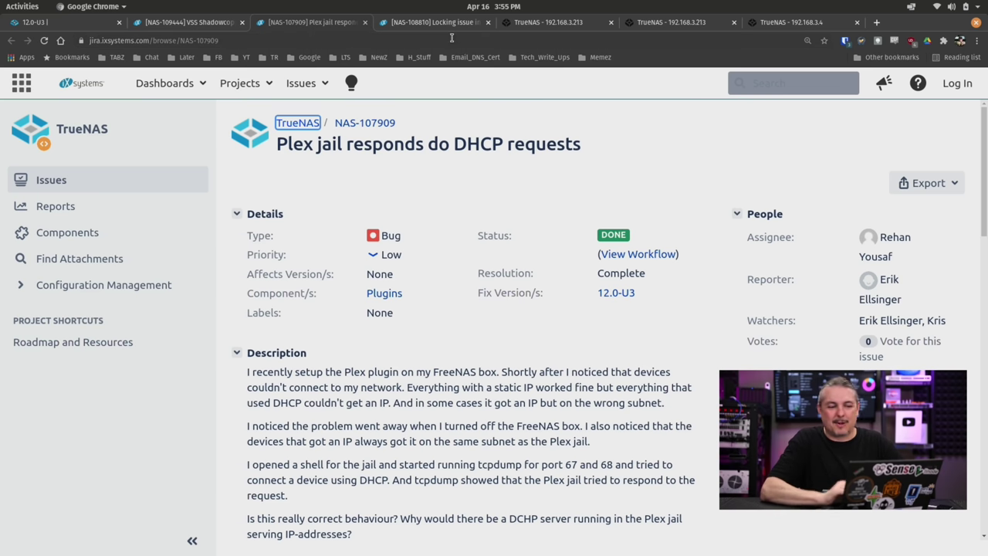
pyautogui.click(444, 23)
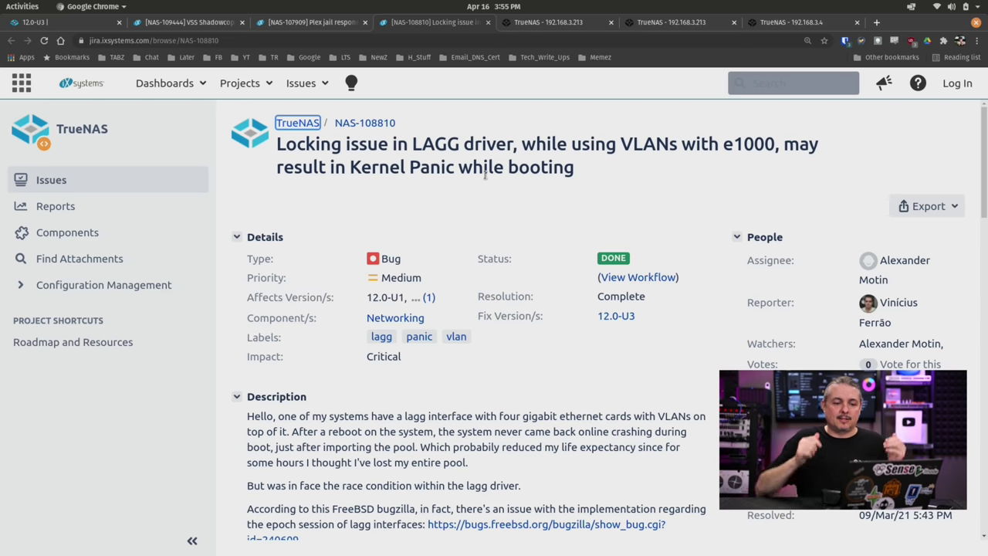
pyautogui.moveTo(732, 144); pyautogui.dragTo(769, 145)
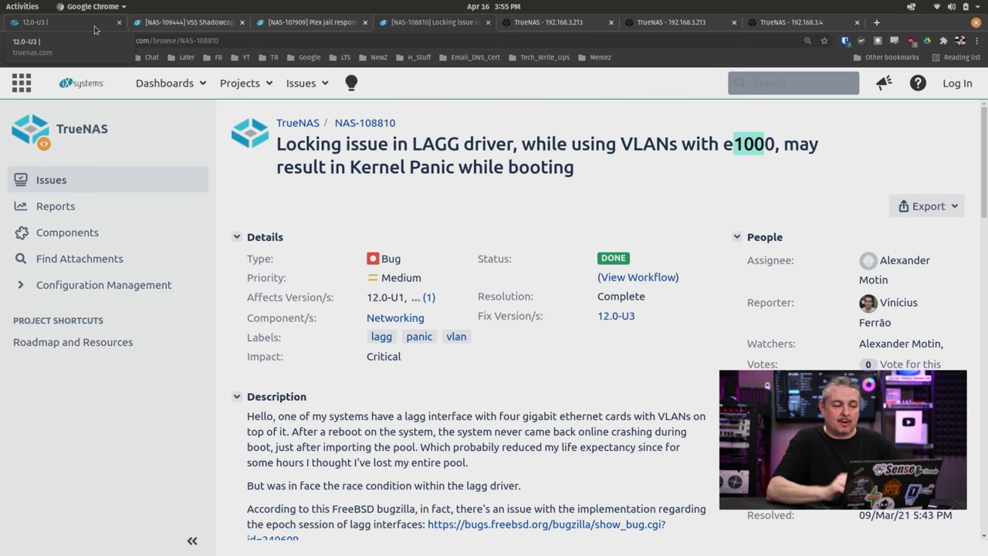
# - Return to the 12.0-U3 release notes and review the quality lifecycle table, the introduction and the changelog
pyautogui.click(73, 27)
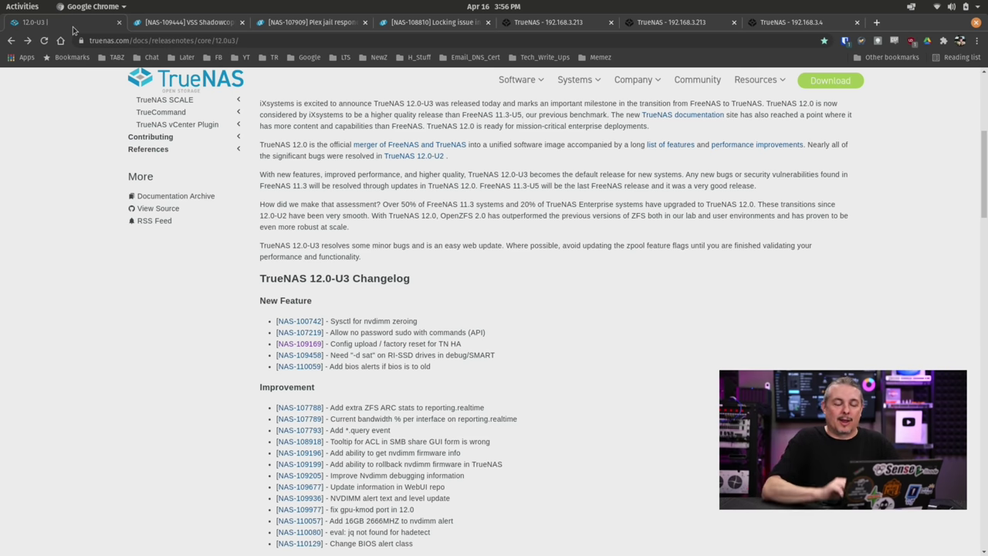
pyautogui.scroll(5, 449, 237)
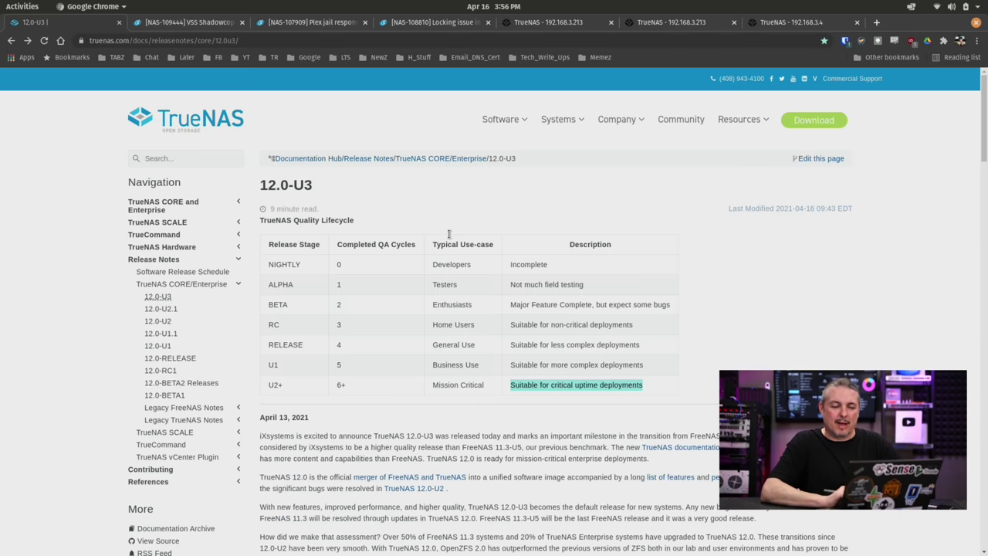
pyautogui.scroll(-20, 448, 237)
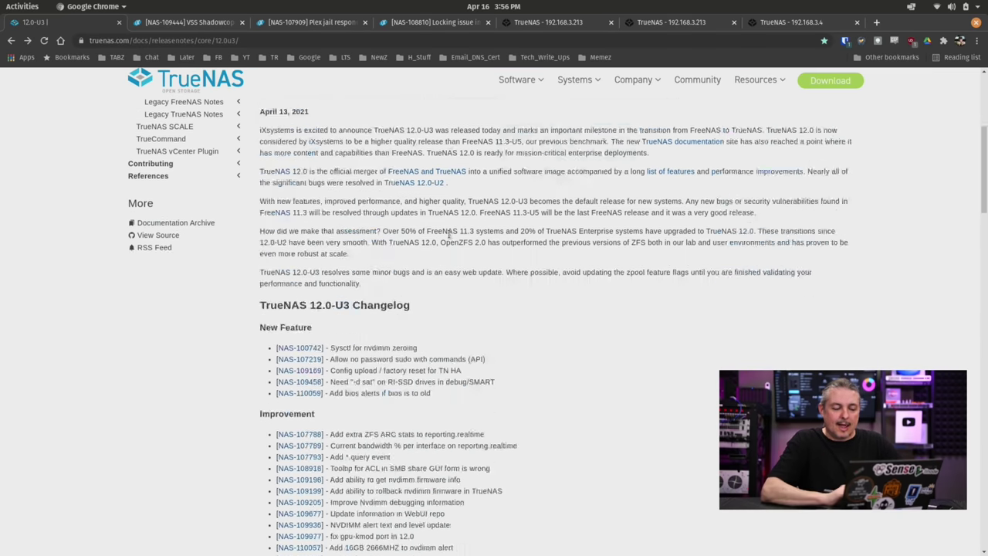
pyautogui.scroll(15, 448, 234)
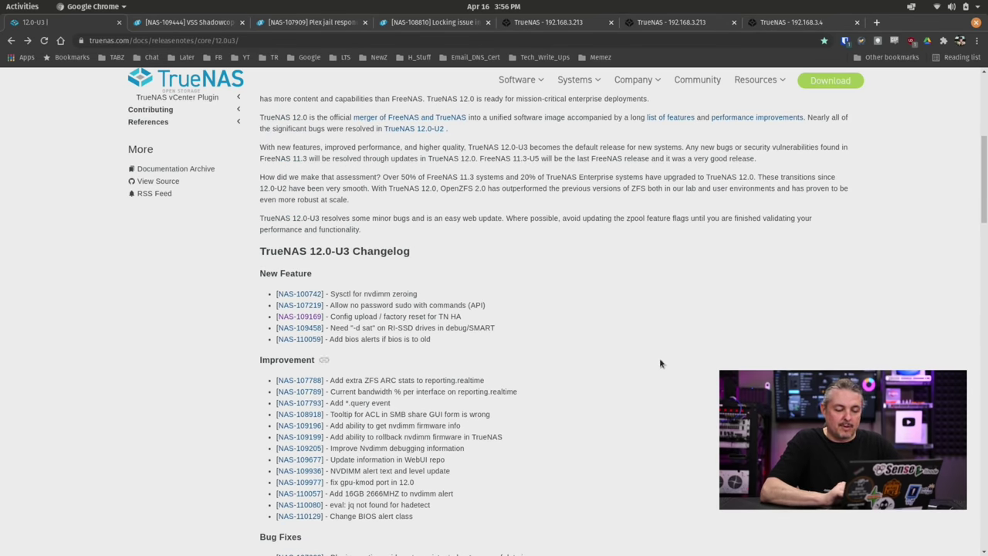
pyautogui.scroll(-4, 660, 355)
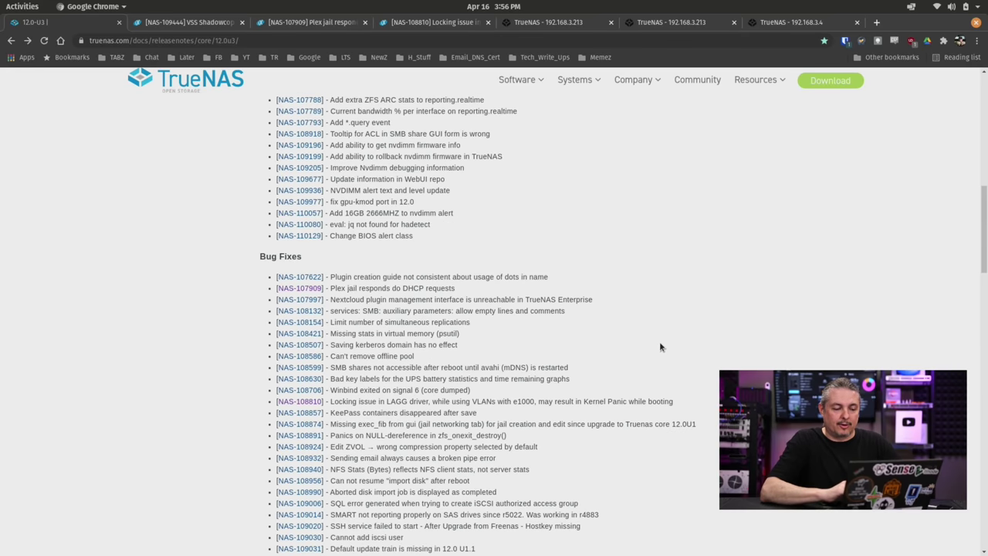
# - Highlight the root SMB user restriction and the persistent L2ARC entry in the Known Issues table
pyautogui.scroll(-20, 659, 343)
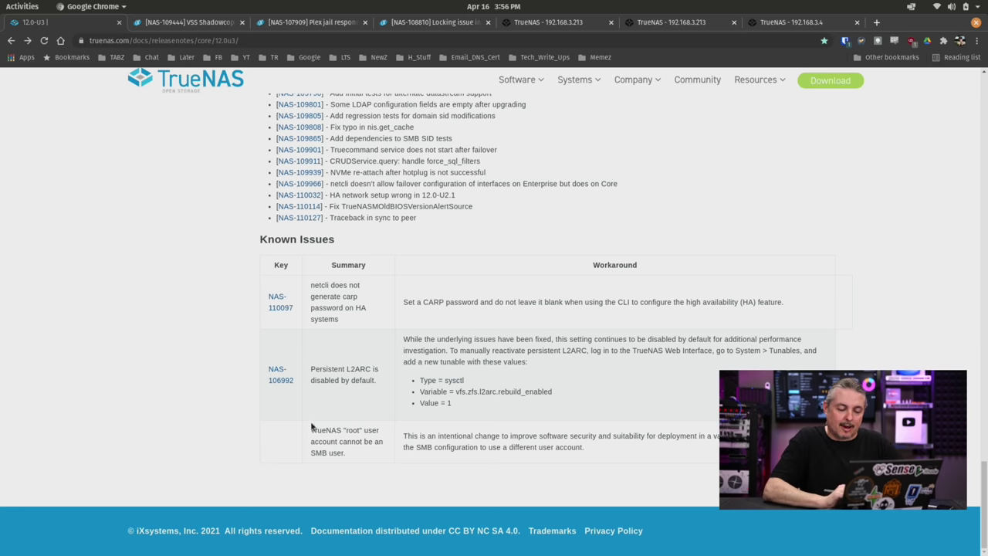
pyautogui.moveTo(310, 430); pyautogui.dragTo(378, 471)
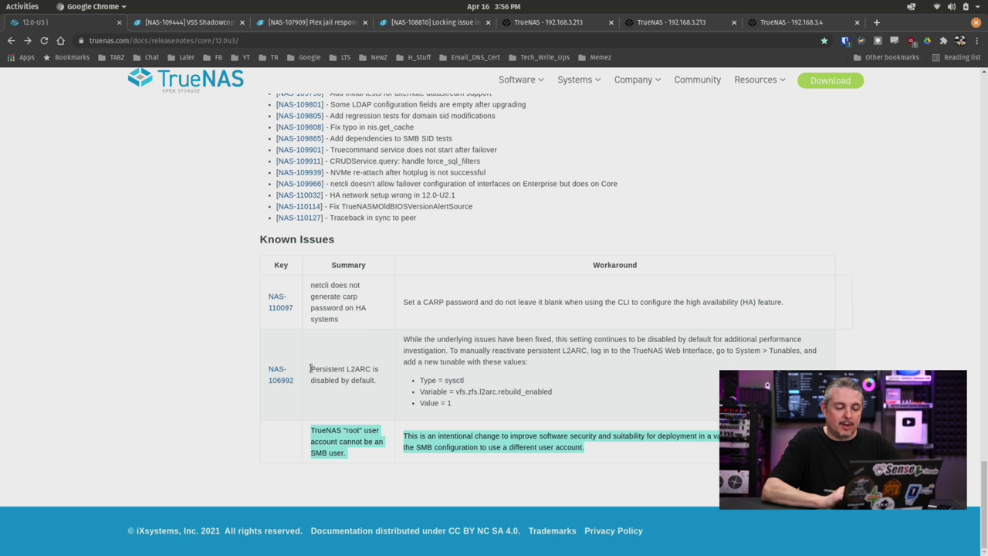
pyautogui.moveTo(310, 367); pyautogui.dragTo(380, 384)
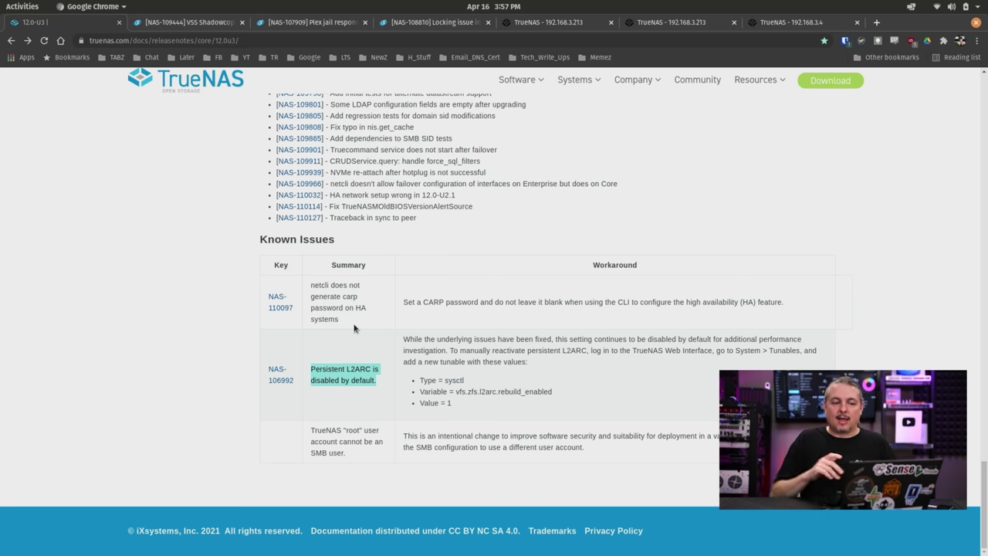
# - Open the Software Release Schedule and highlight the TrueNAS SCALE release dates for 21.04-ALPHA.1 and 21.06-BETA.1
pyautogui.scroll(20, 354, 328)
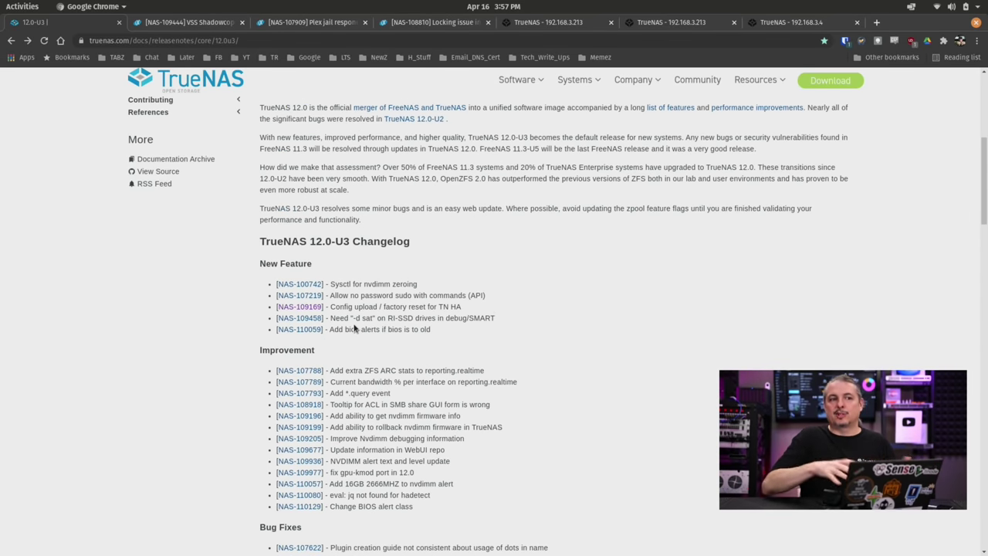
pyautogui.scroll(5, 355, 328)
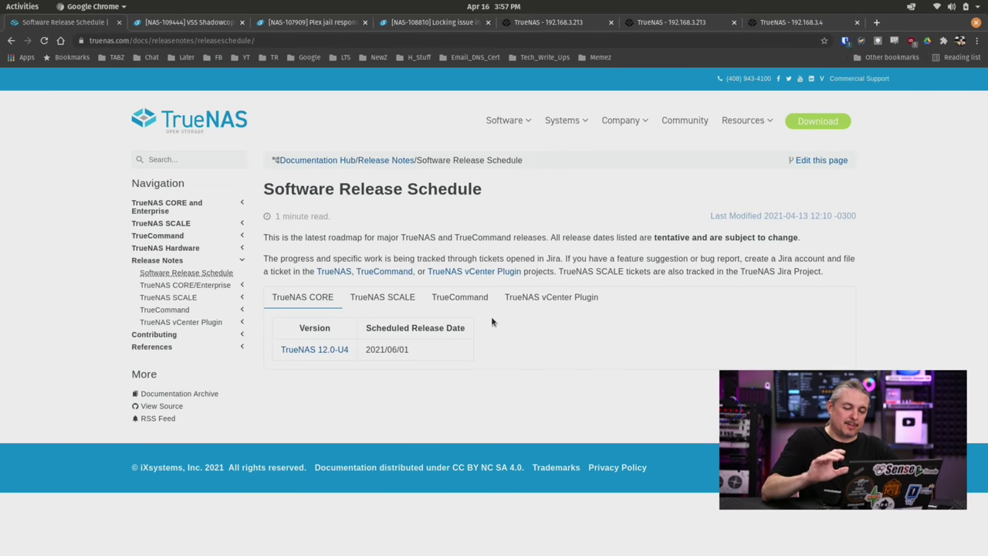
pyautogui.click(378, 301)
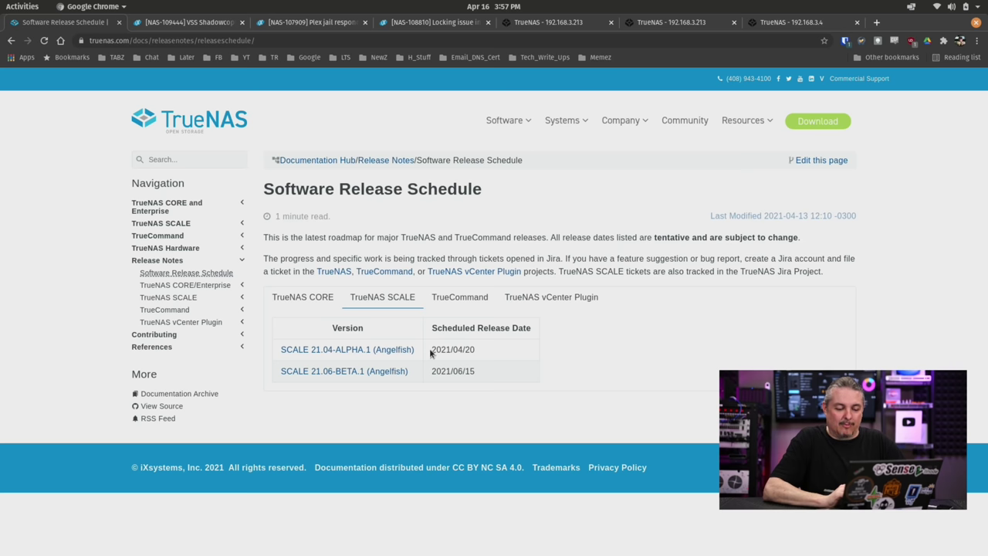
pyautogui.moveTo(431, 353); pyautogui.dragTo(483, 355)
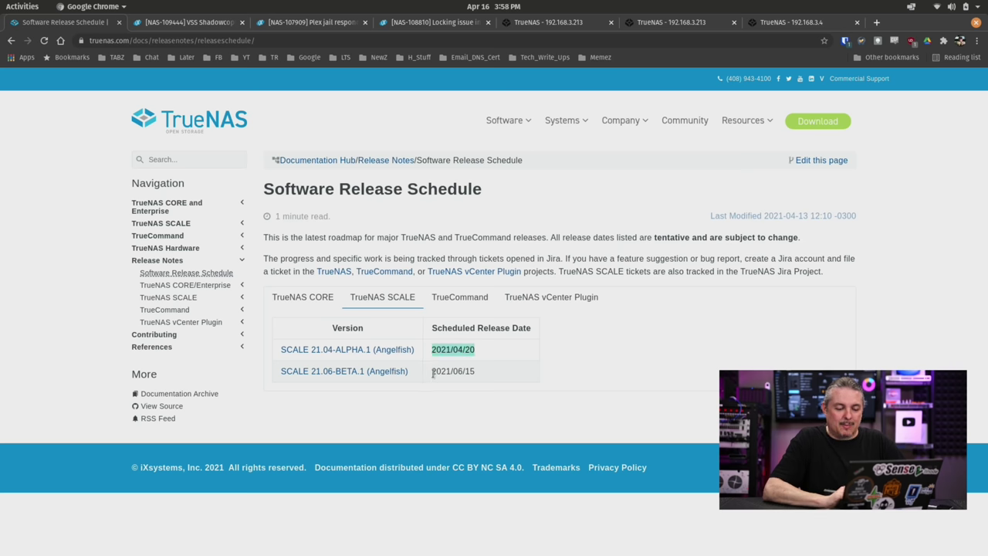
pyautogui.moveTo(432, 373); pyautogui.dragTo(477, 377)
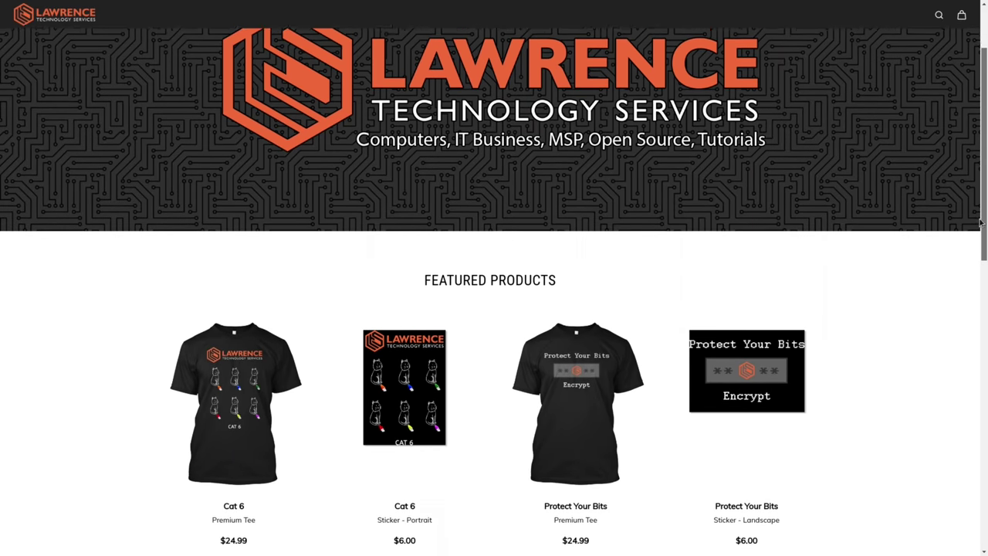
# - Browse the featured products in the Lawrence Technology Services store and open the Cat 6 Premium Tee
pyautogui.moveTo(978, 224); pyautogui.dragTo(968, 307)
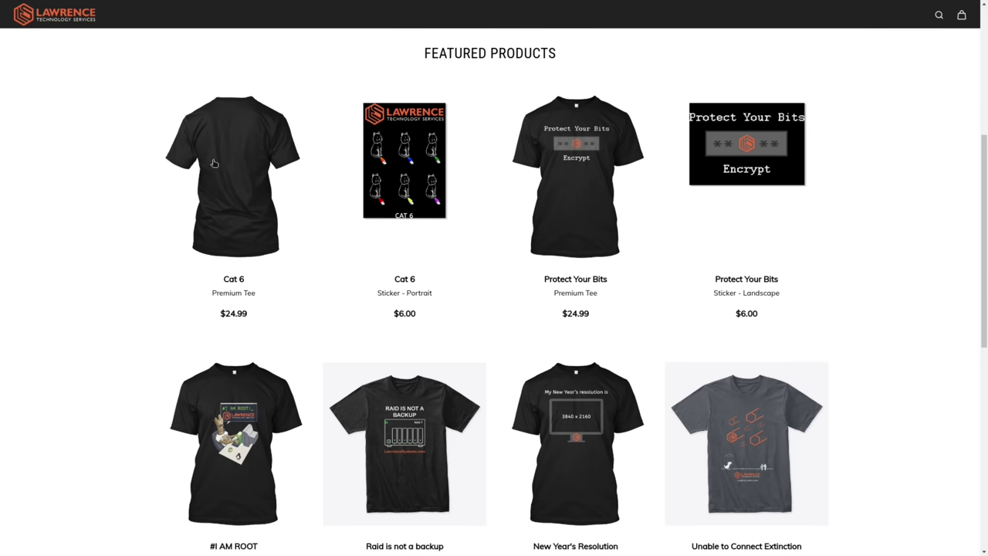
pyautogui.click(237, 162)
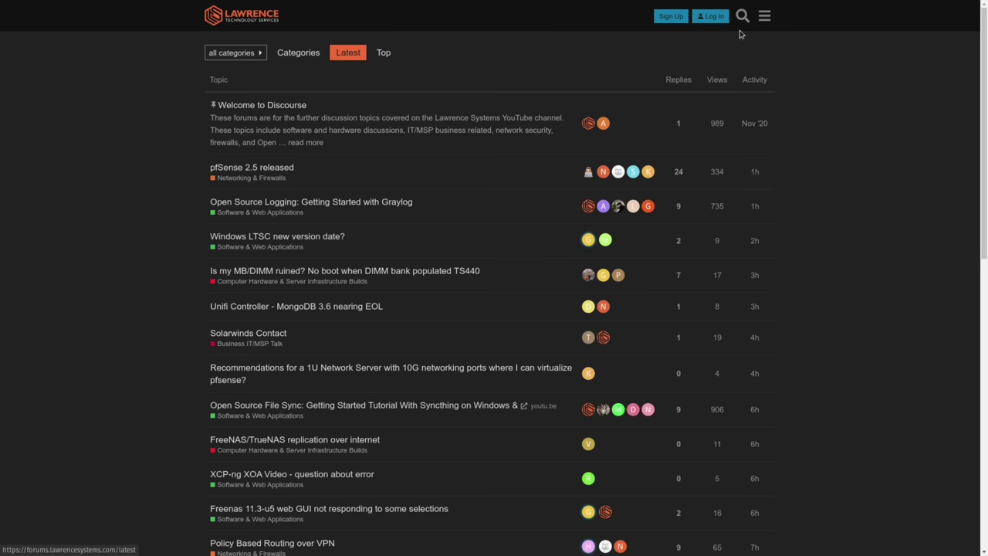
# - Search the forum for dns, open the "DNS Malware Filtering Compared" topic and read through its replies
pyautogui.click(742, 17)
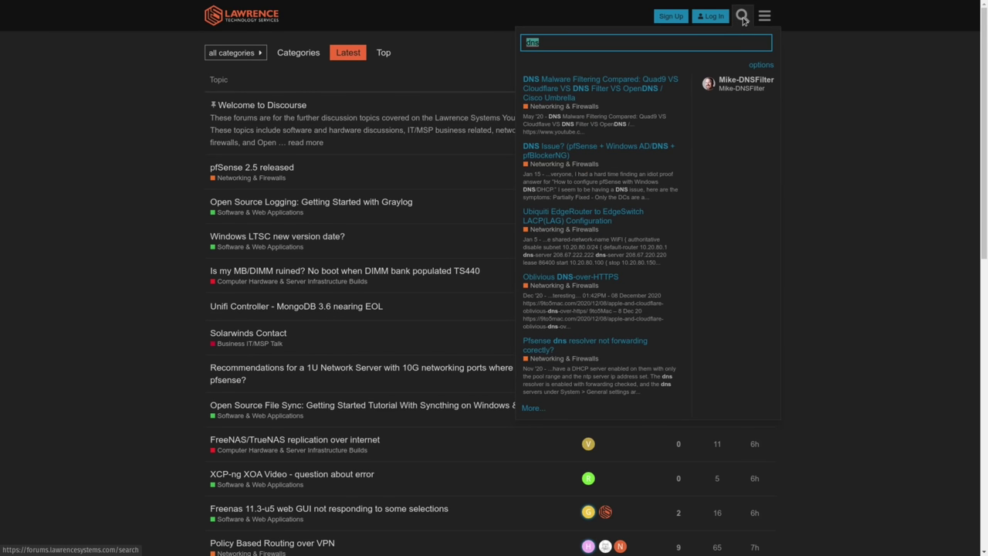
pyautogui.click(623, 81)
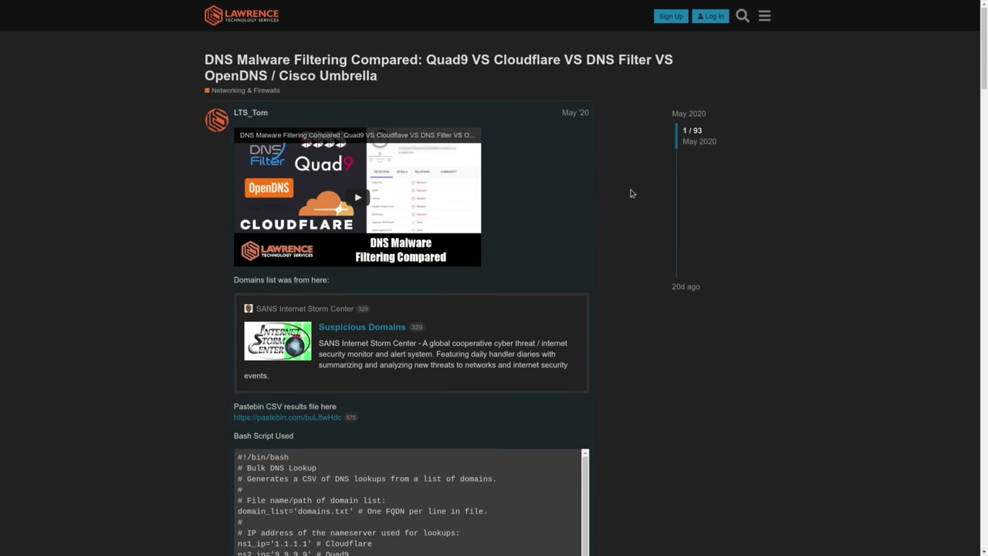
pyautogui.scroll(-10, 633, 193)
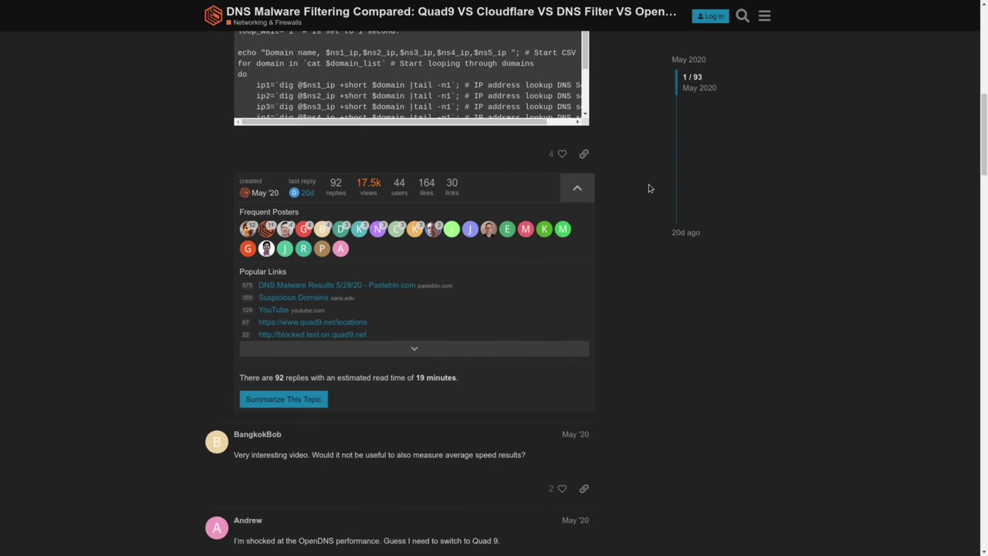
pyautogui.scroll(-5, 656, 187)
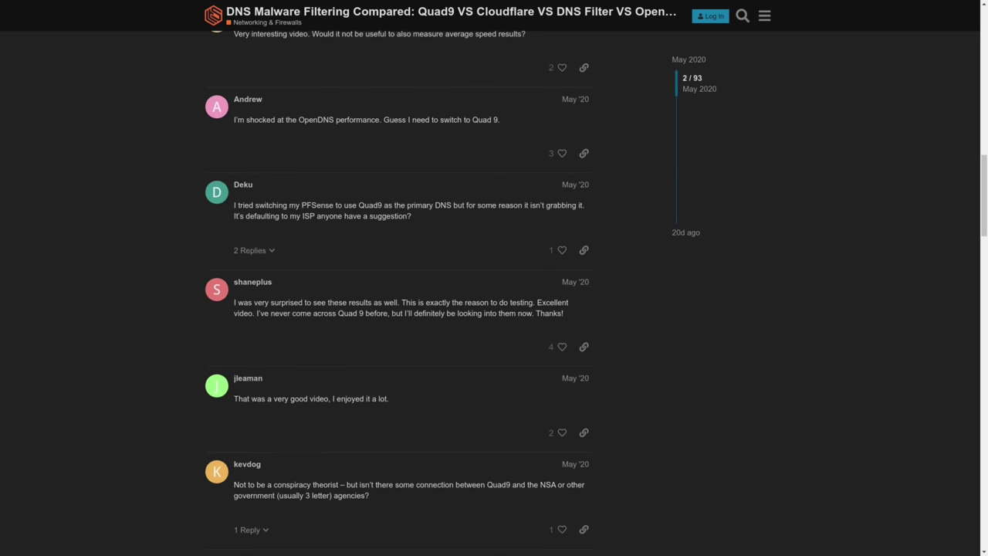